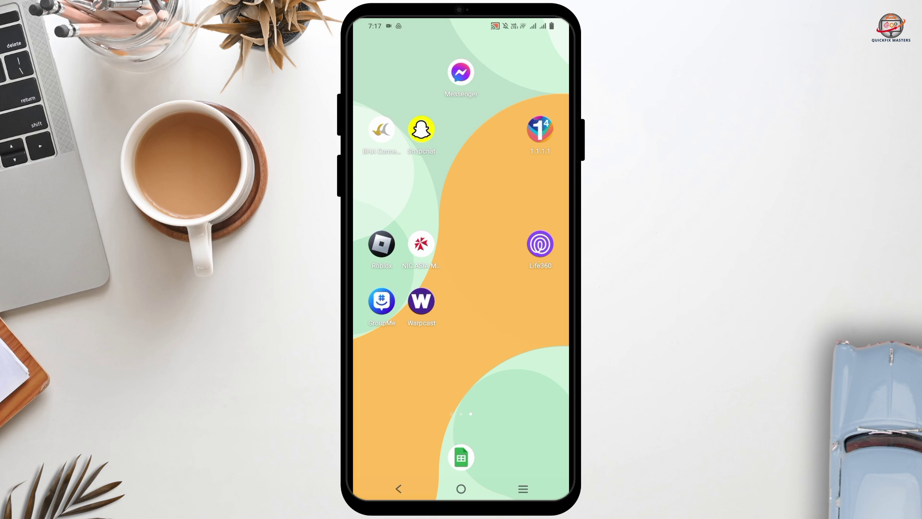
Step: Launch Warpcast from the home screen to reach its welcome screen
left_click(421, 301)
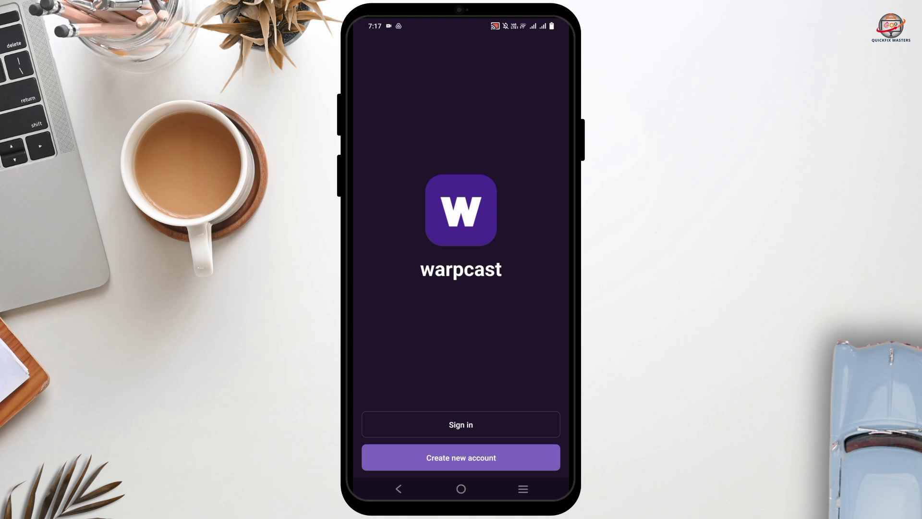
Step: Start a new Warpcast account and enter the sign-up email, switching keyboards for symbols
left_click(462, 458)
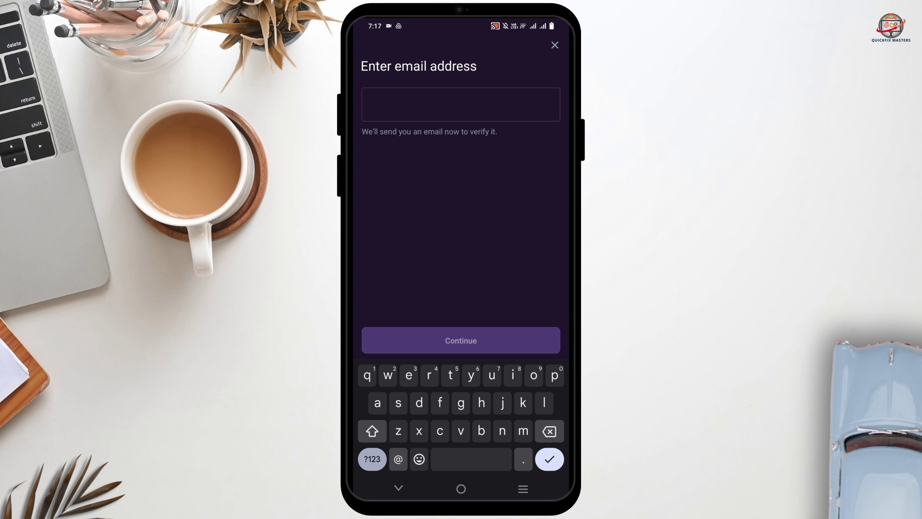
left_click(372, 459)
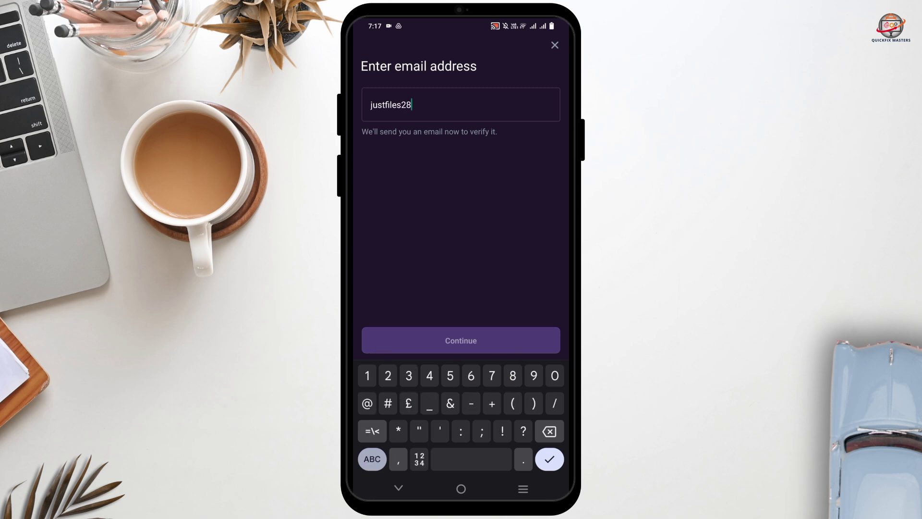
left_click(372, 459)
type("gmail")
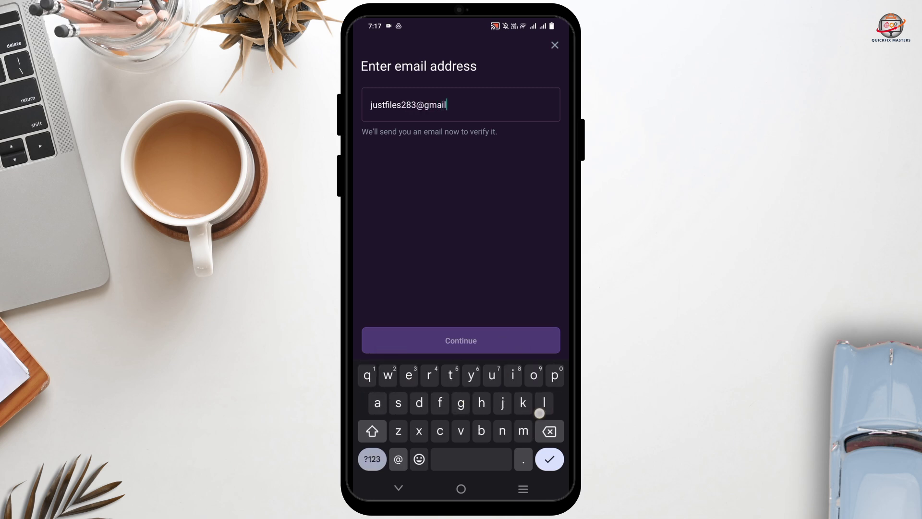
type(".com")
Step: Submit the sign-up email and pull down notifications to find the verification email
left_click(462, 341)
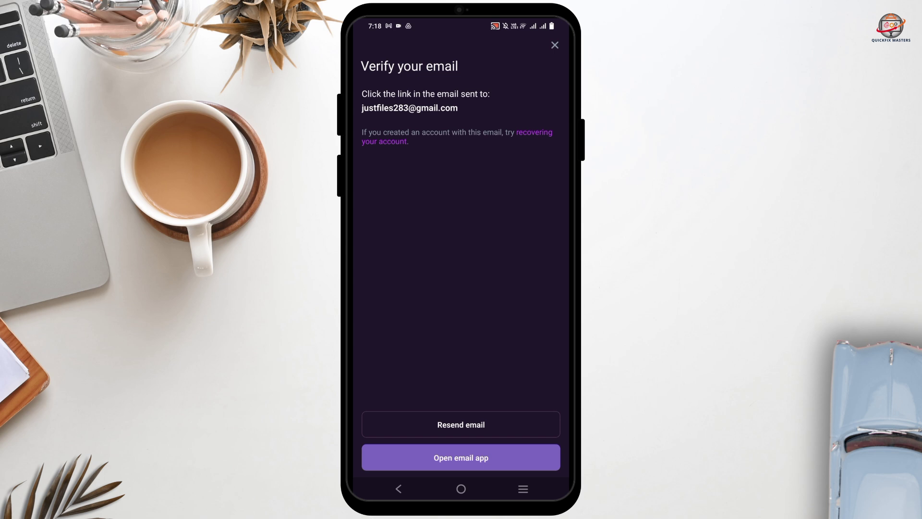
left_click_drag(461, 22, 461, 288)
Step: Open the Gmail verification message and confirm the email via Verify your email
left_click(447, 205)
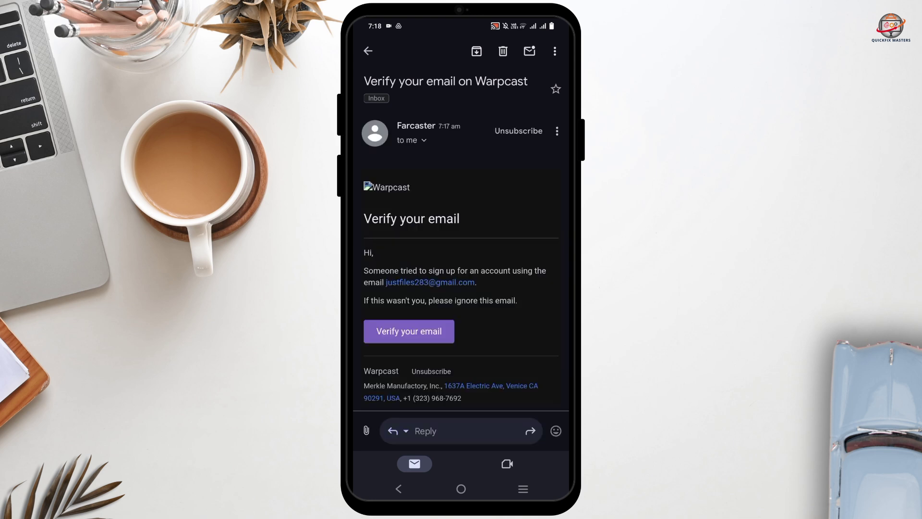
left_click(409, 344)
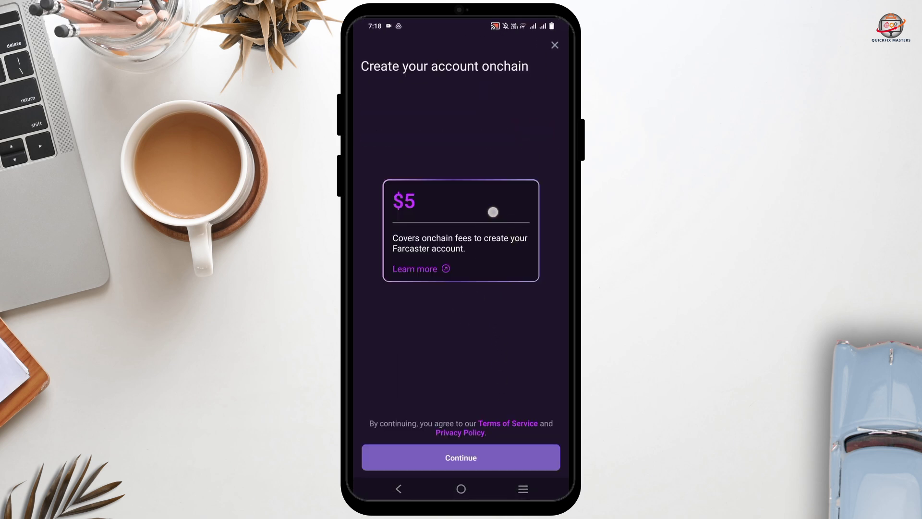
Step: Continue past the $5 onchain account-creation screen to the Google Play purchase sheet
left_click(502, 457)
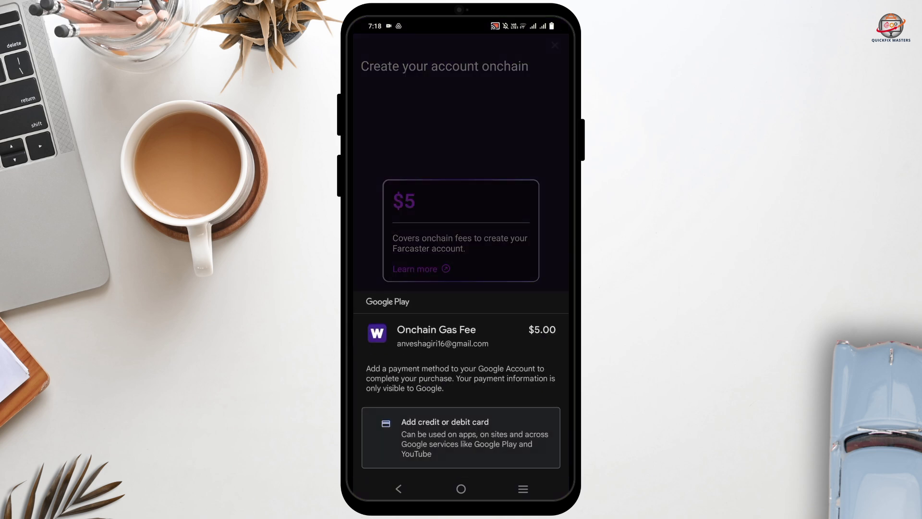
Step: Choose Add credit or debit card for the Onchain Gas Fee payment
left_click(493, 439)
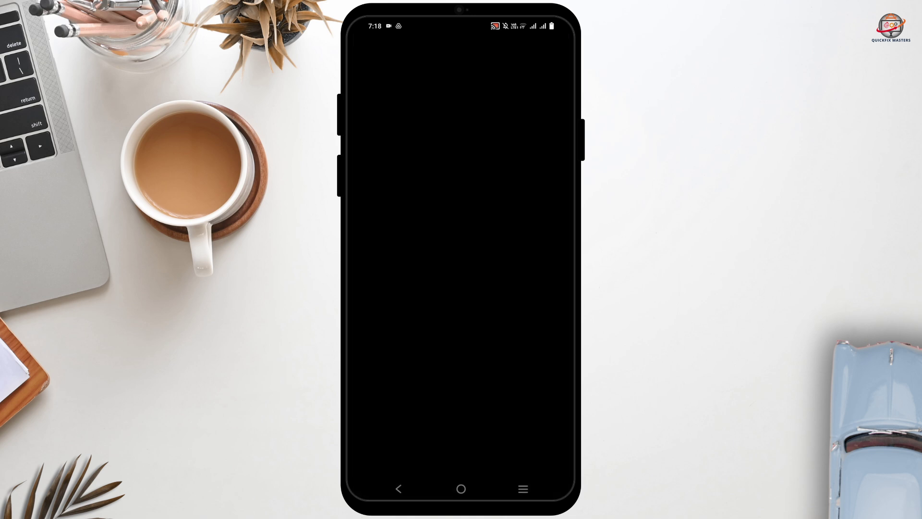